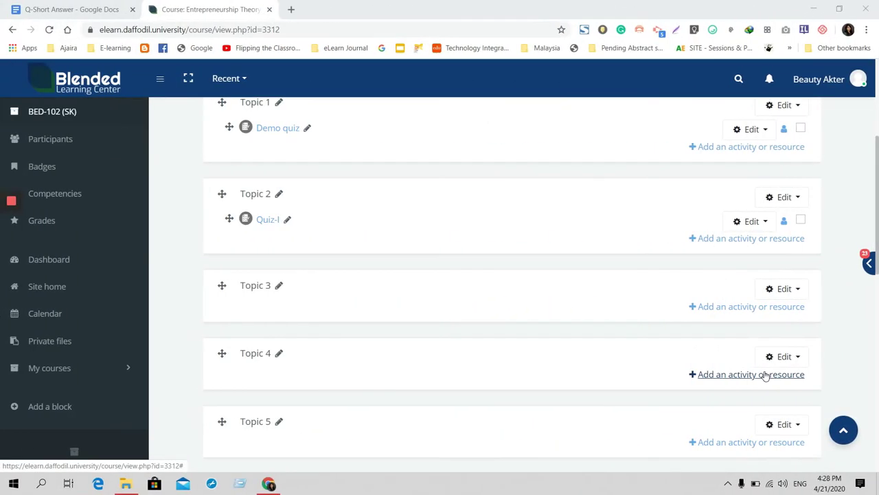
Open Quiz-I from Topic 2 and go into its question editing page via the gear menu
left_click(261, 219)
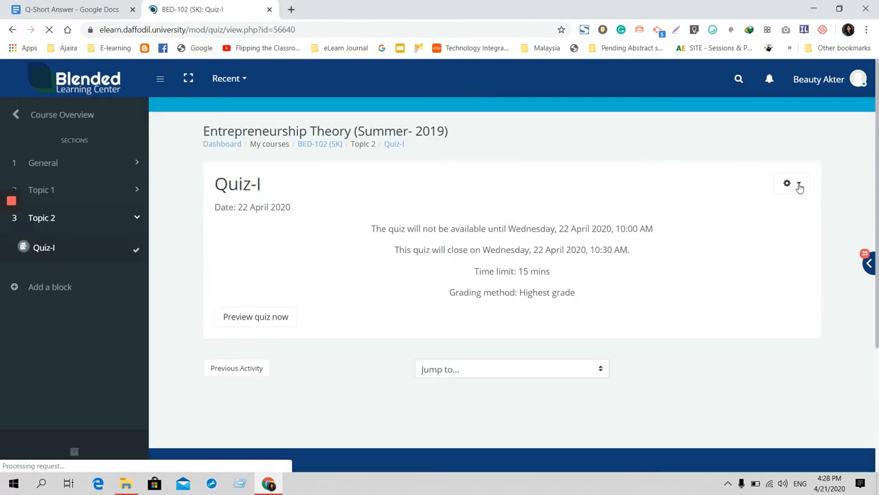
left_click(800, 187)
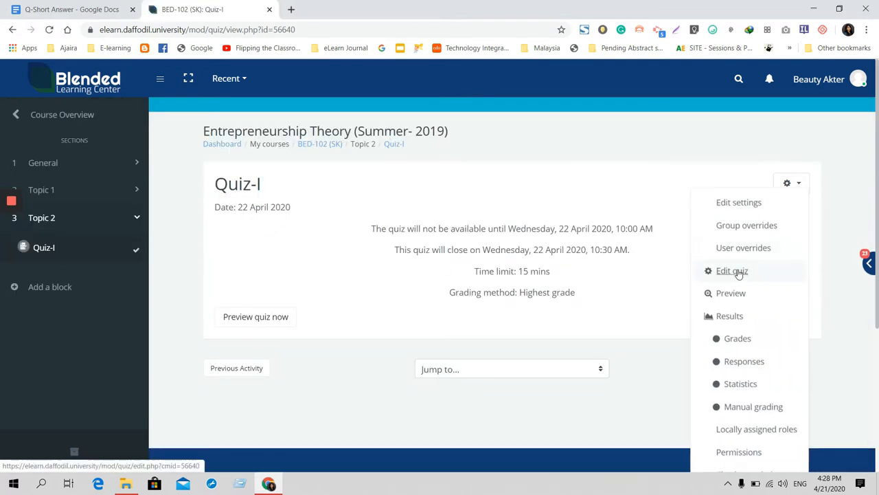
left_click(731, 271)
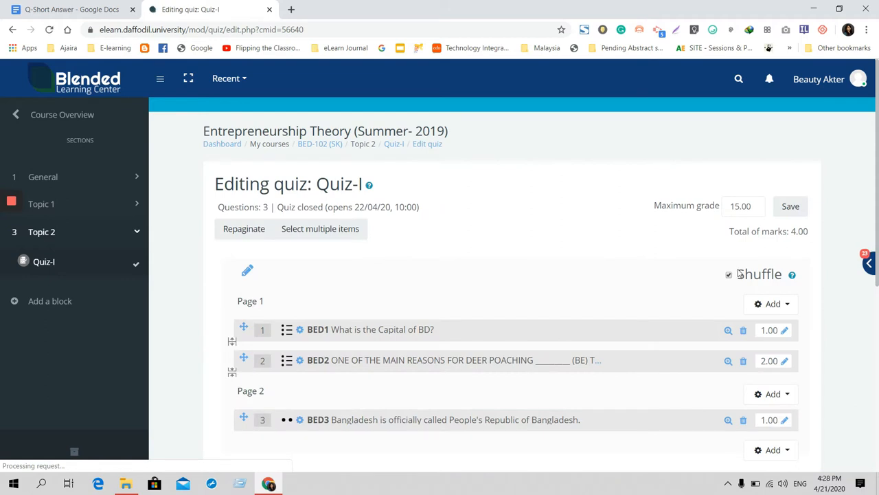
scroll(740, 274, "down", 2)
Add a brand-new Short answer question below Page 2, reaching its blank form
left_click(777, 335)
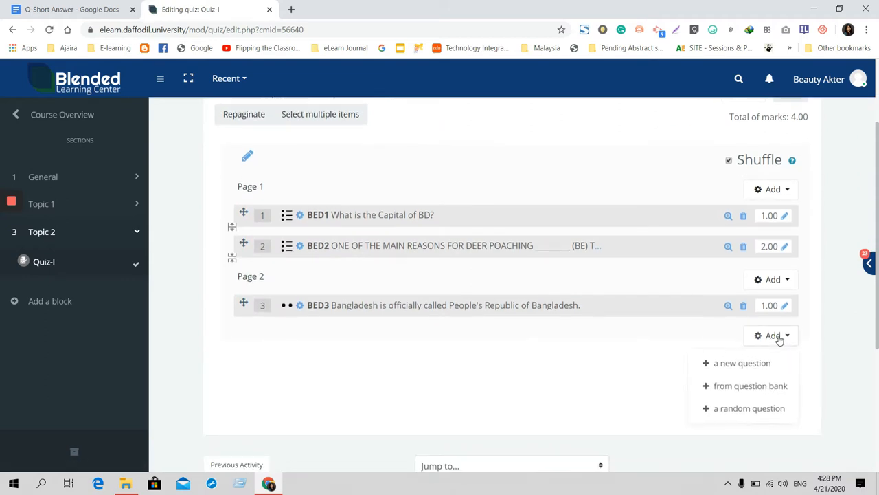
left_click(742, 363)
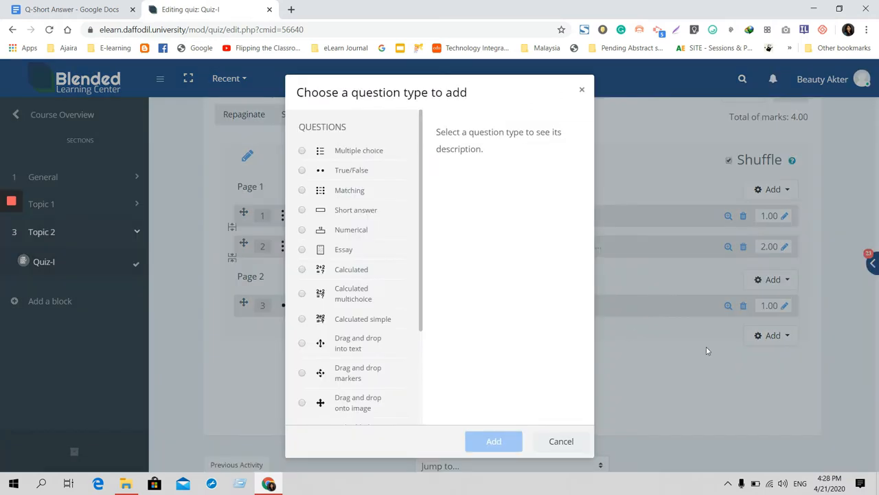
double_click(348, 210)
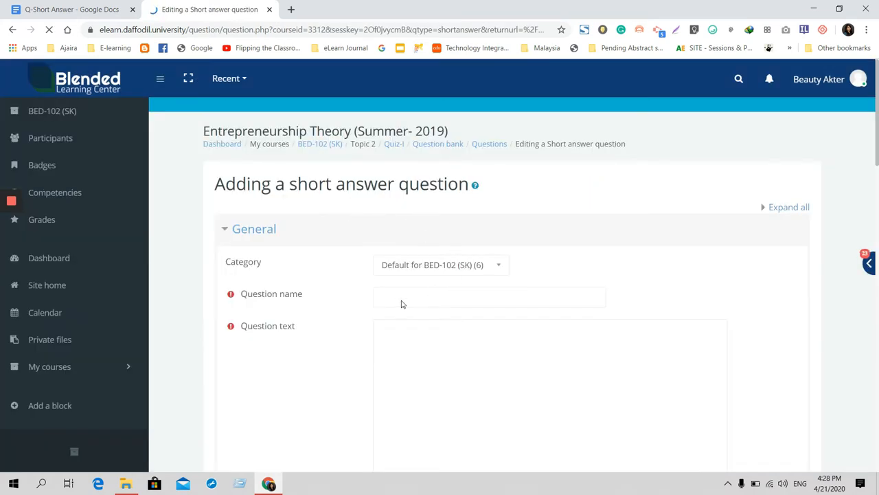
Name the question BED4 and copy the army-quicker catch-the-thief sentence from the Google Docs notes
left_click(409, 296)
type("BED4")
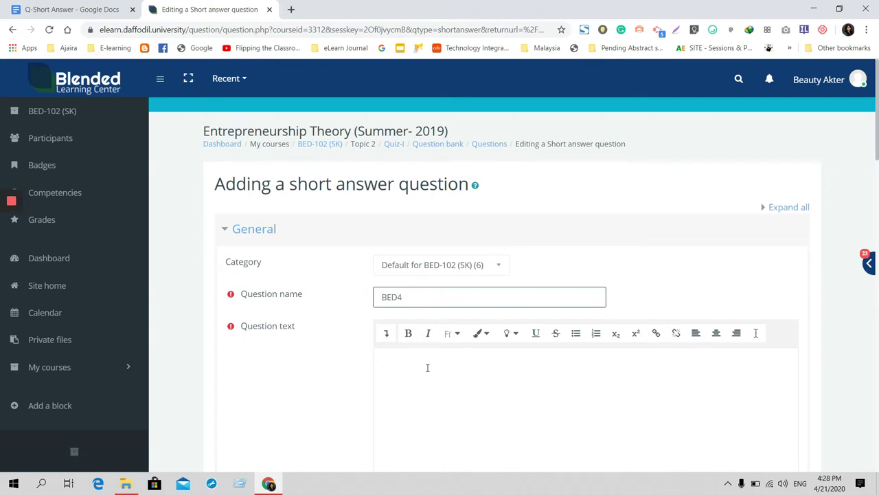
left_click(427, 367)
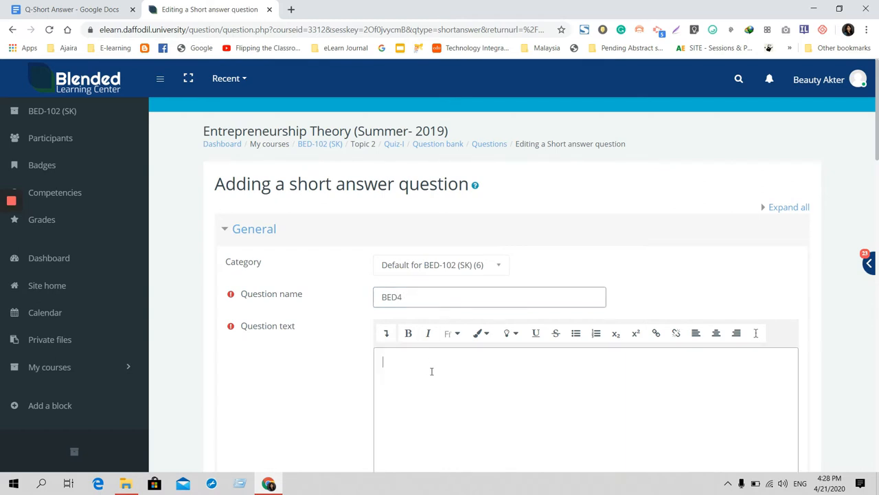
scroll(427, 368, "down", 2)
left_click(27, 5)
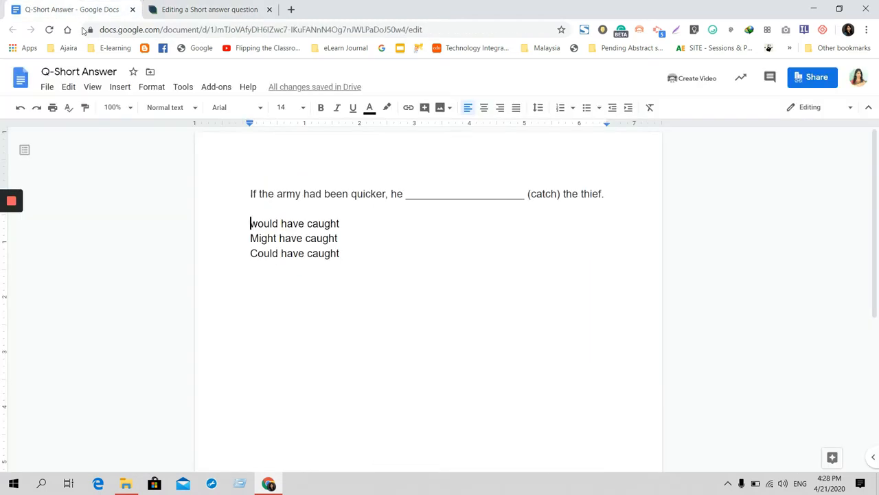
triple_click(287, 193)
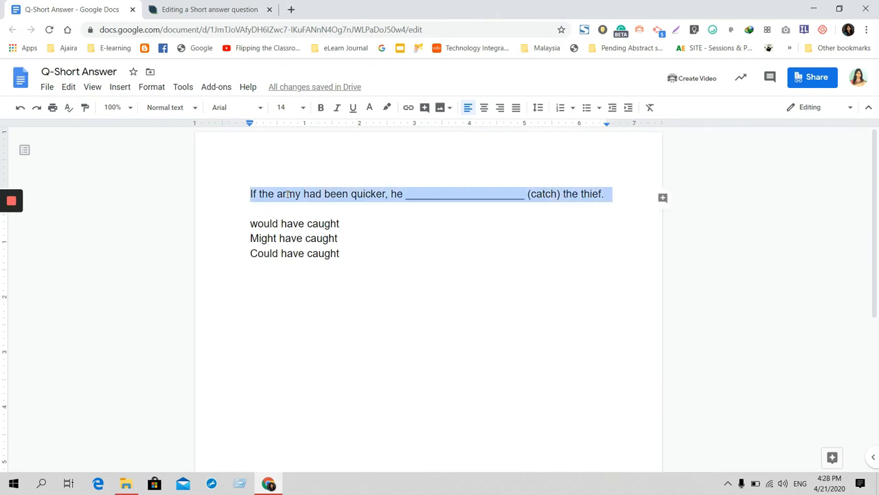
left_click(206, 8)
key("ctrl+v")
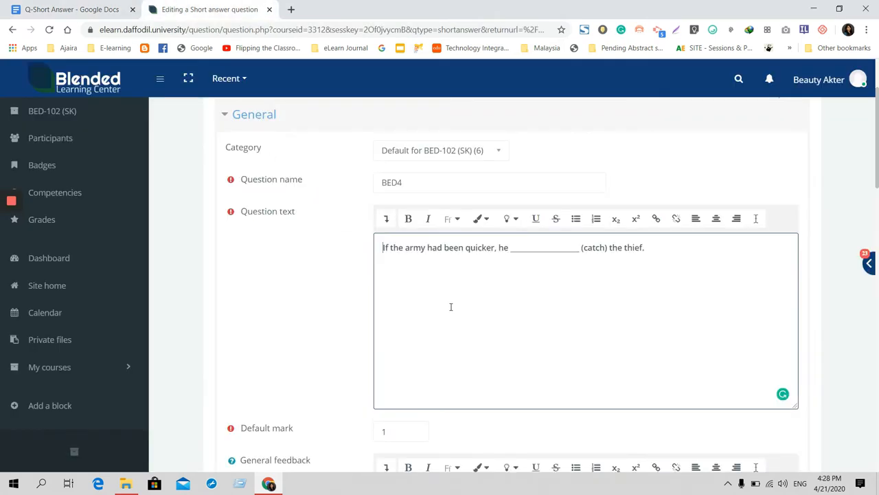
scroll(451, 307, "down", 2)
scroll(426, 282, "down", 1)
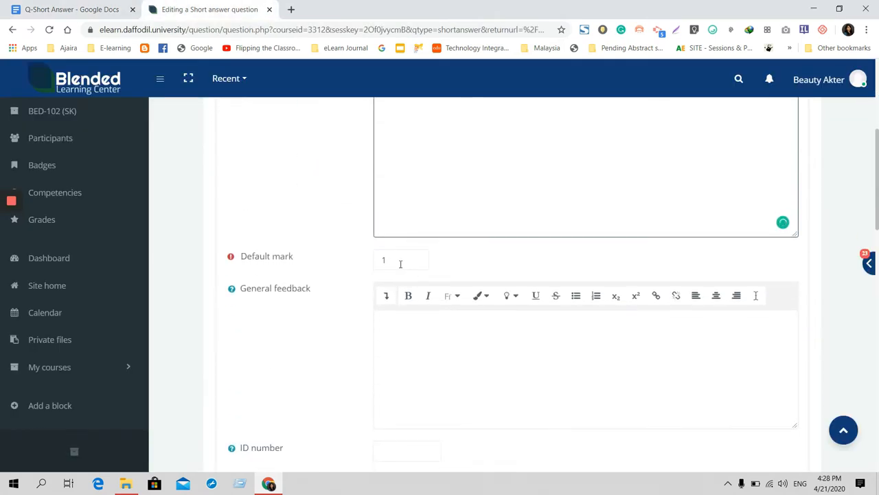
scroll(390, 262, "down", 1)
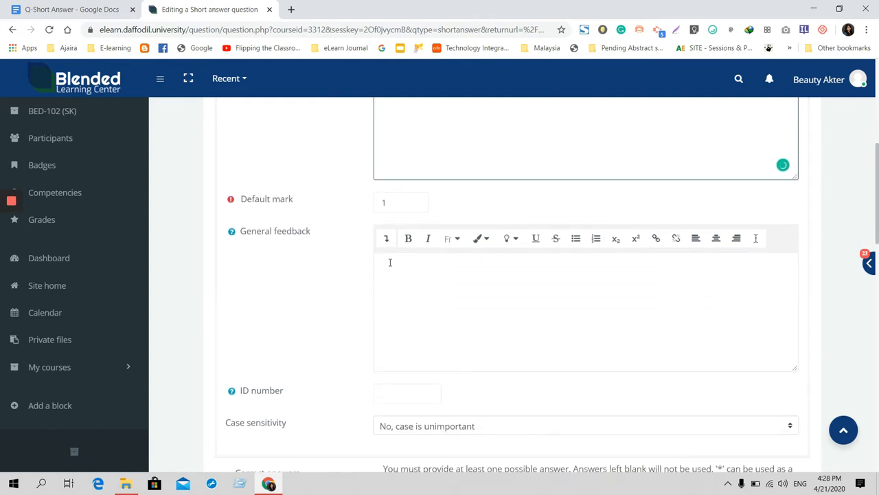
scroll(389, 262, "down", 3)
scroll(390, 265, "down", 1)
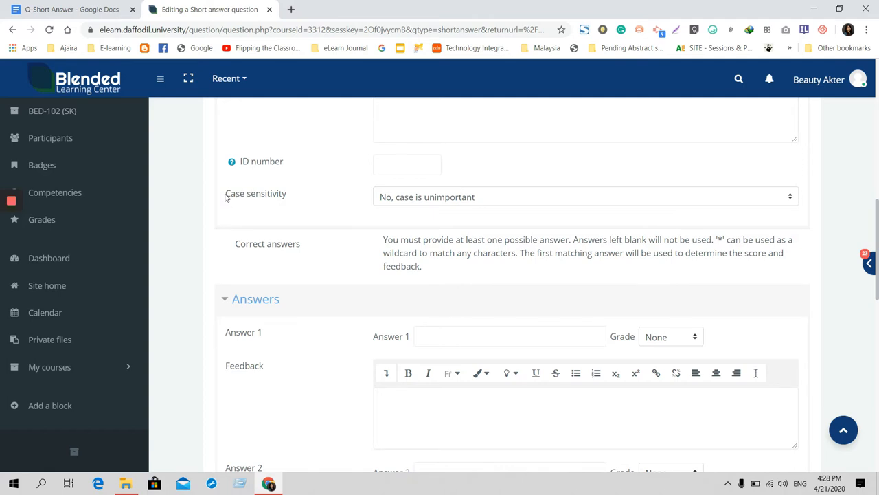
left_click(423, 199)
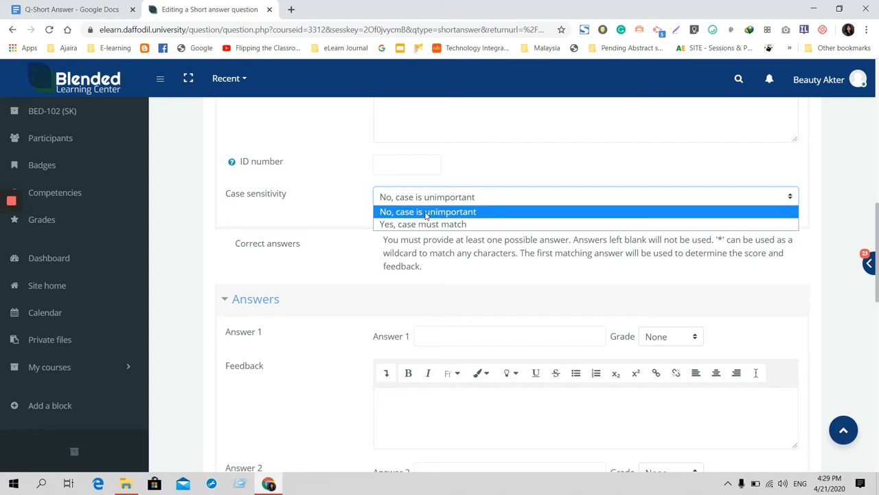
left_click(426, 214)
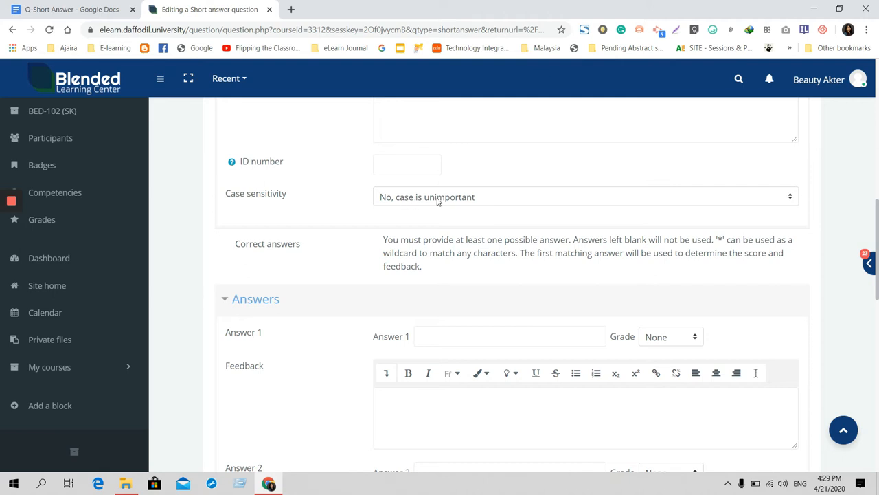
scroll(437, 206, "down", 1)
scroll(412, 261, "down", 1)
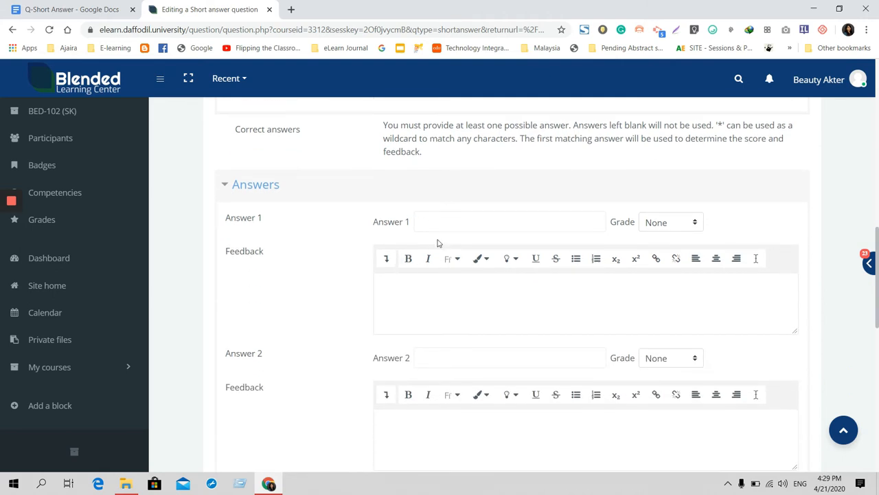
Fill Answer 1 with 'would have caught' copied from the Google Docs notes
left_click(452, 222)
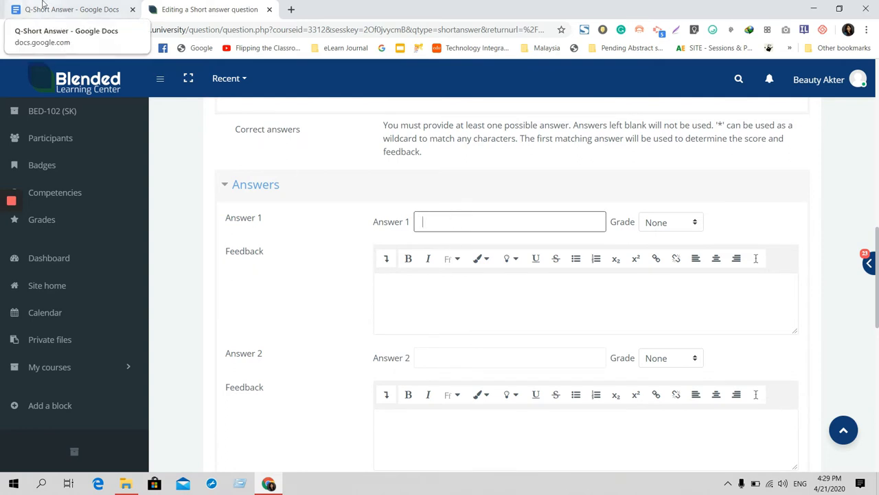
left_click(66, 9)
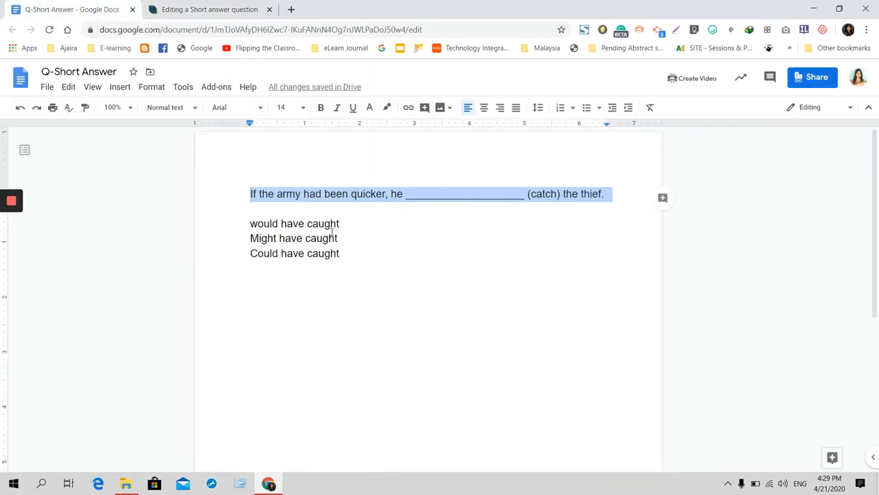
left_click_drag(345, 225, 244, 223)
key("ctrl+c")
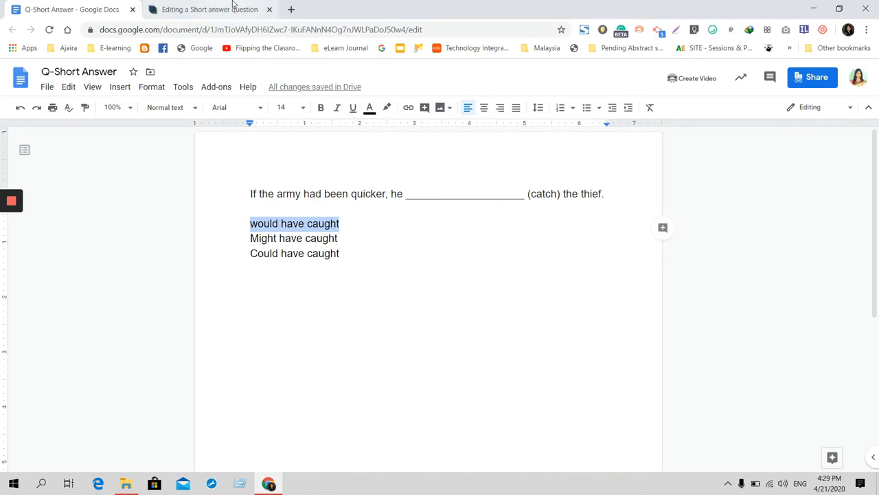
left_click(206, 9)
key("ctrl+v")
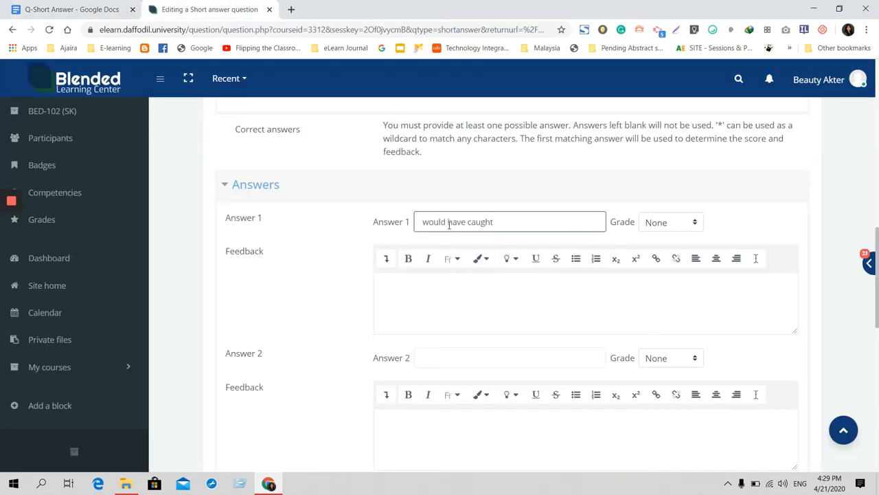
Fill Answer 2 with 'Might have caught' copied from the notes
left_click(72, 9)
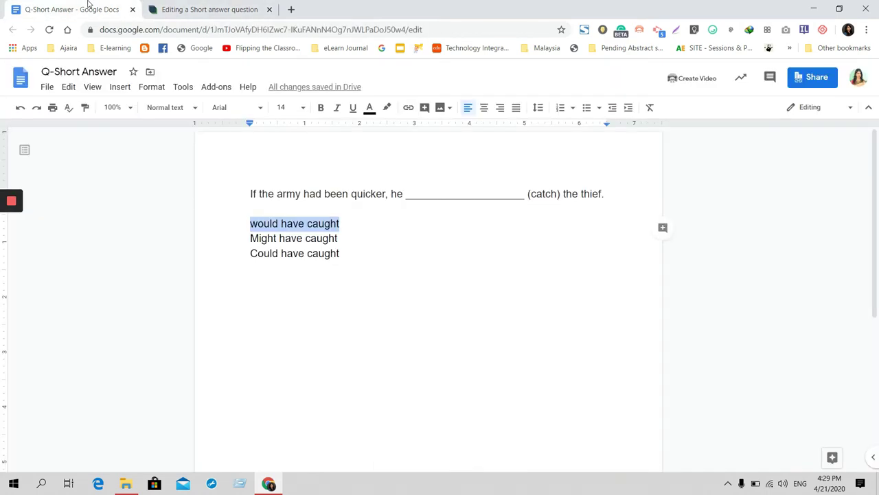
triple_click(275, 239)
key("ctrl+c")
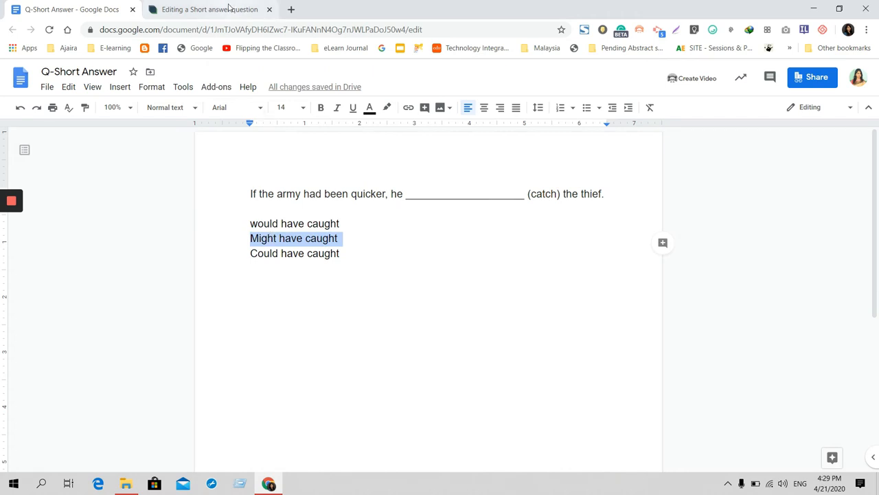
left_click(210, 9)
left_click(459, 358)
key("ctrl+v")
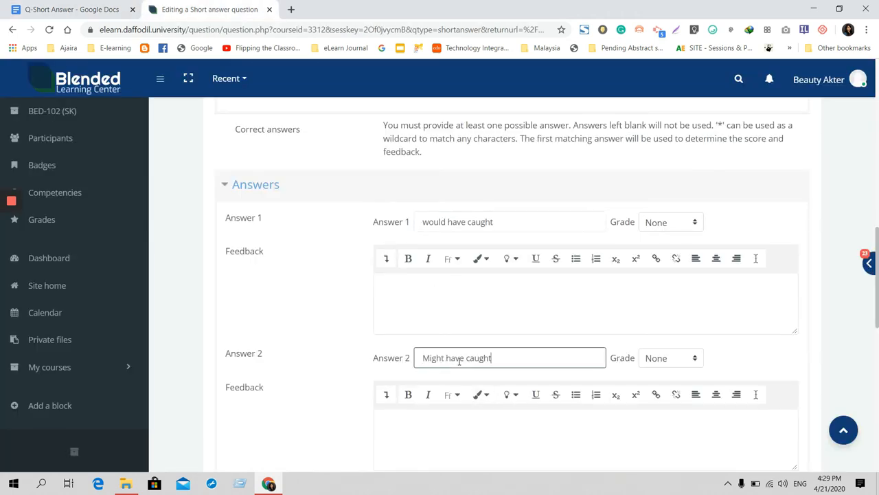
scroll(459, 363, "down", 3)
scroll(364, 306, "down", 3)
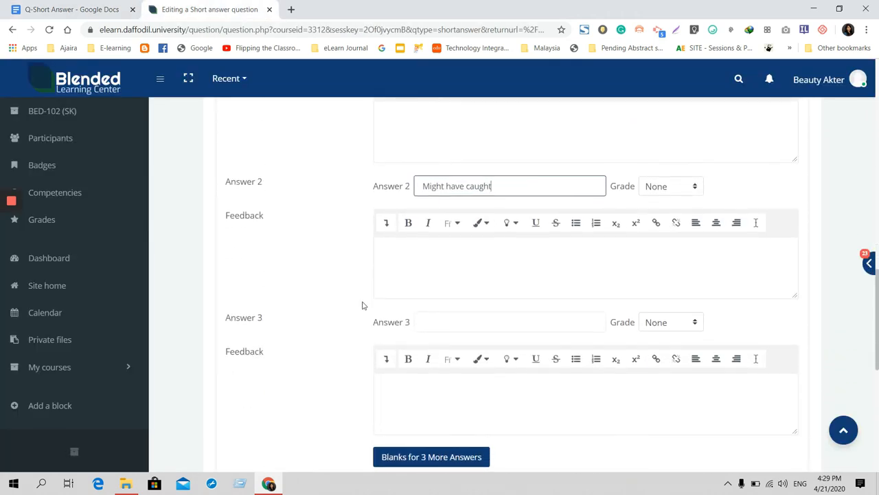
Fill Answer 3 with 'Could have caught' copied from the notes
left_click(73, 9)
triple_click(283, 253)
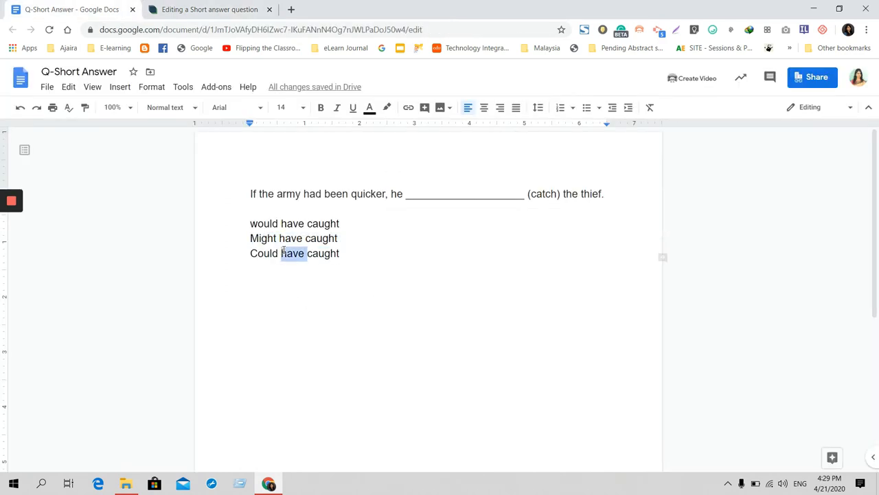
key("ctrl+c")
left_click(209, 9)
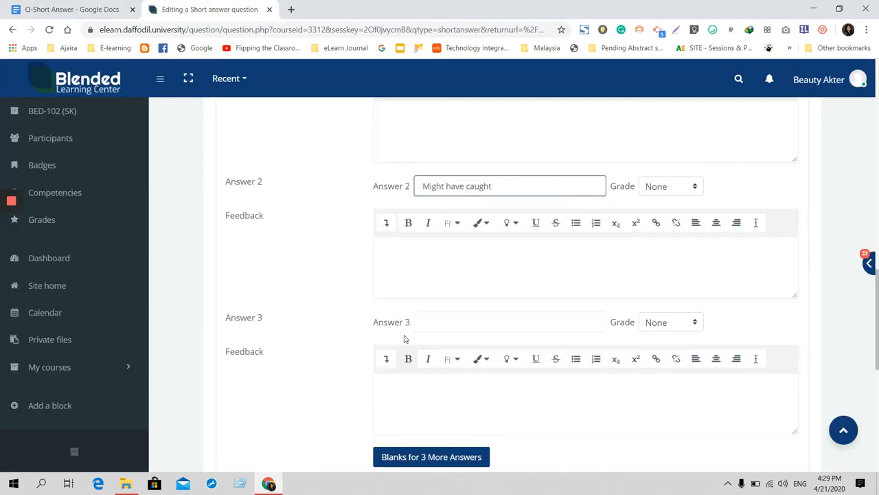
left_click(440, 322)
key("ctrl+v")
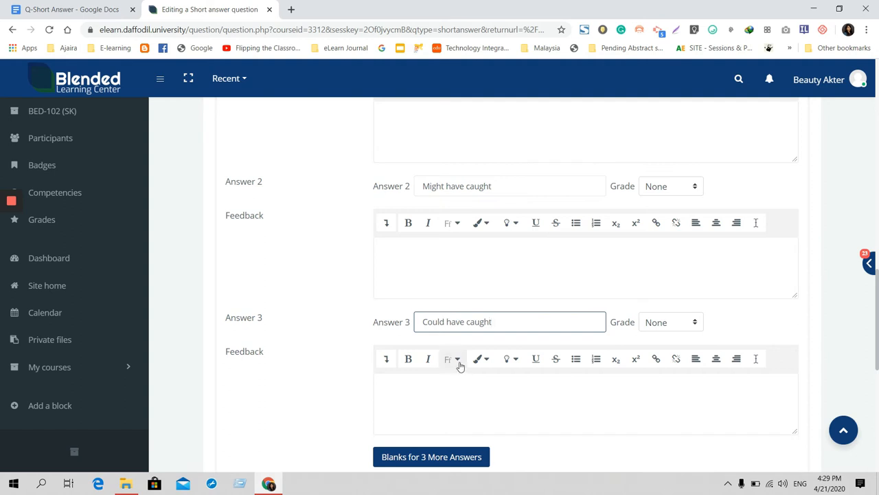
scroll(461, 366, "up", 2)
scroll(460, 367, "up", 2)
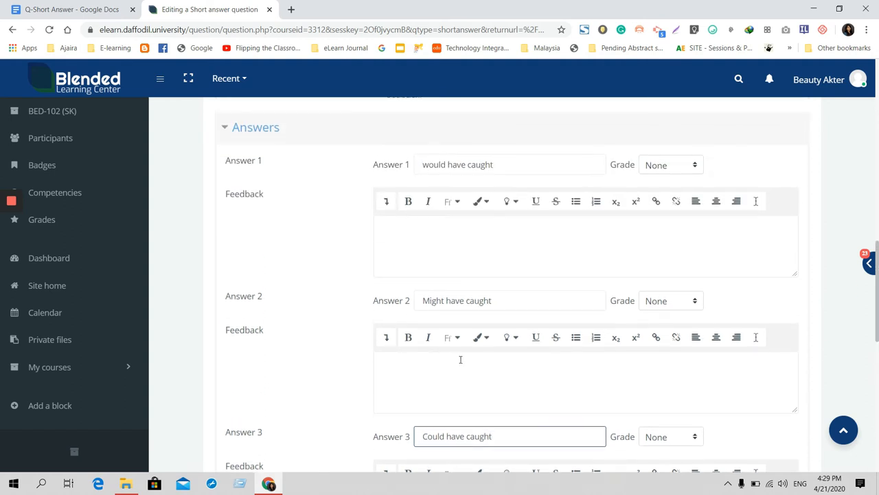
Grade Answer 1 and Answer 2 at 100% each
left_click(660, 167)
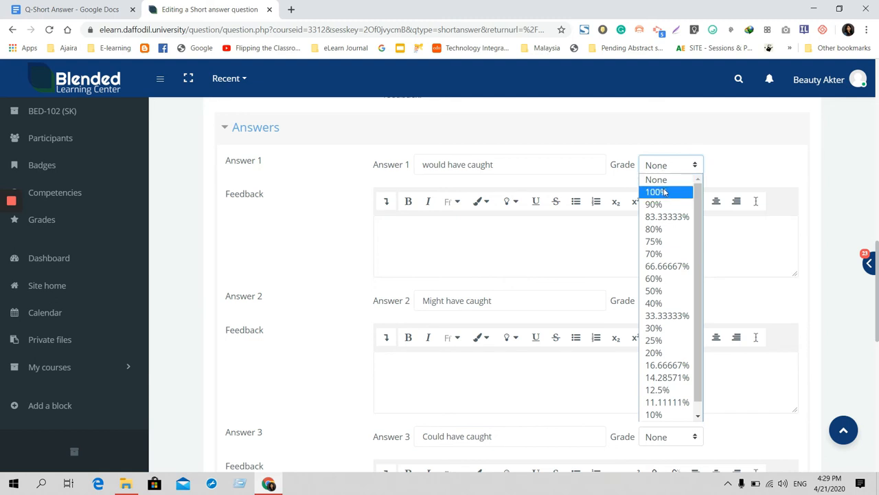
left_click(665, 192)
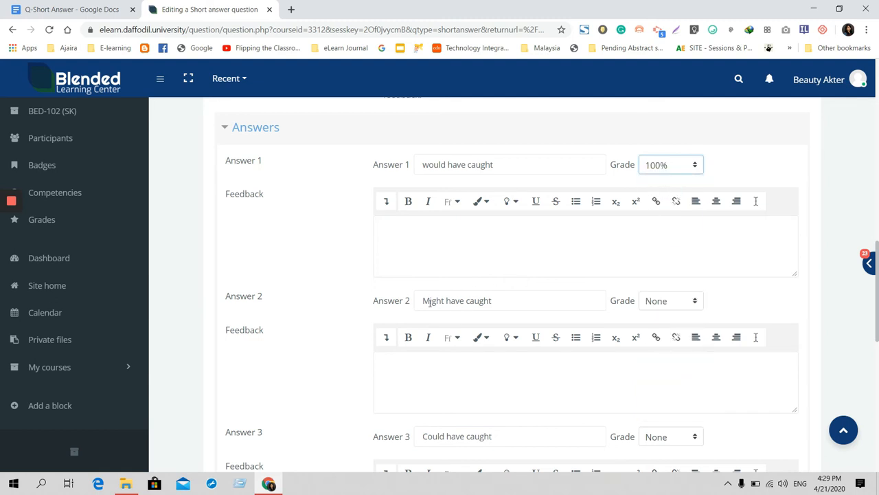
left_click(660, 300)
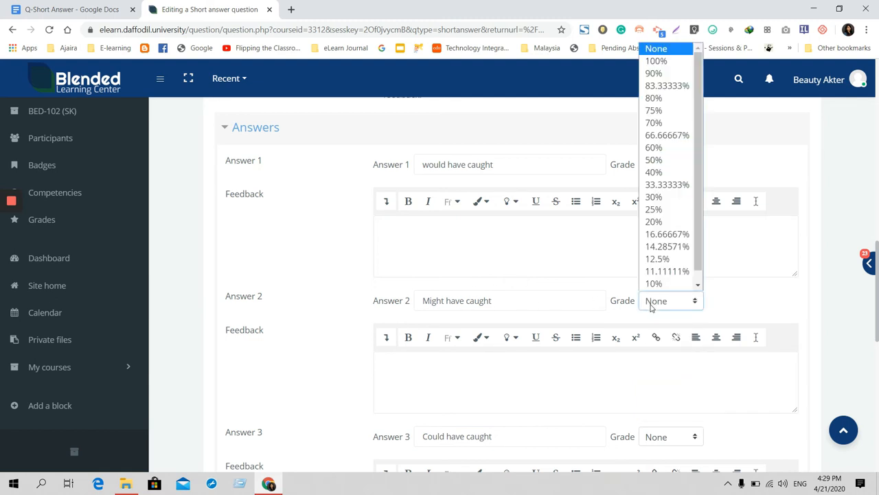
left_click(656, 60)
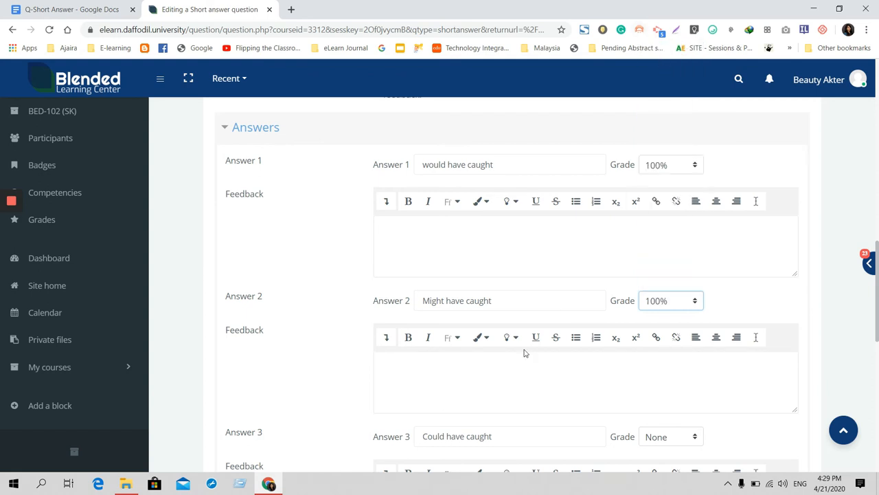
scroll(524, 352, "down", 2)
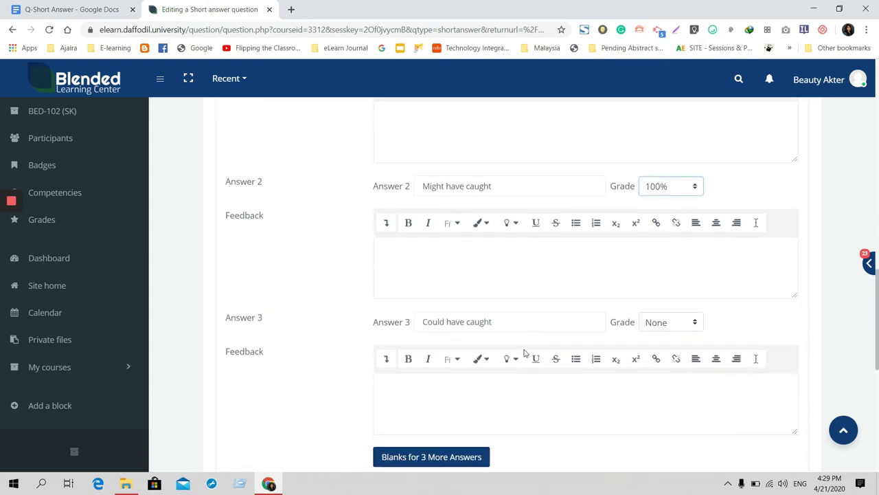
Grade Answer 3 at 50%, correcting an initial 40% choice
left_click(663, 322)
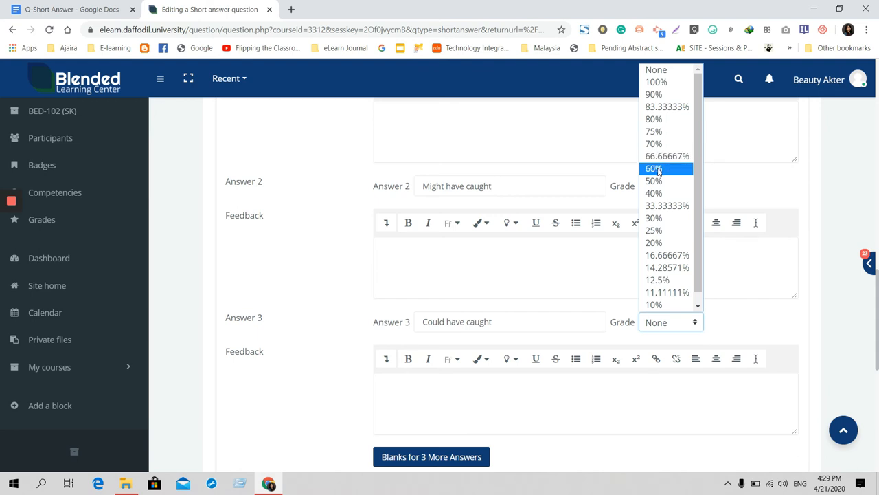
left_click(654, 193)
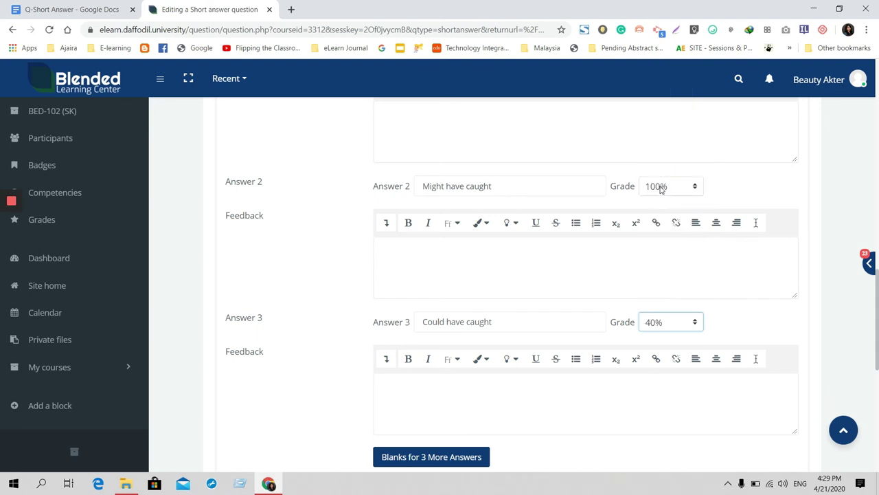
left_click(663, 321)
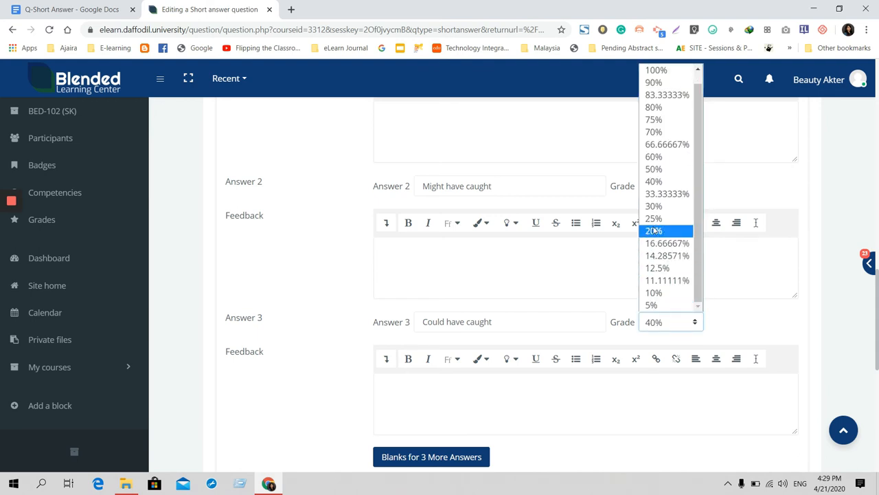
left_click(660, 170)
scroll(496, 375, "down", 1)
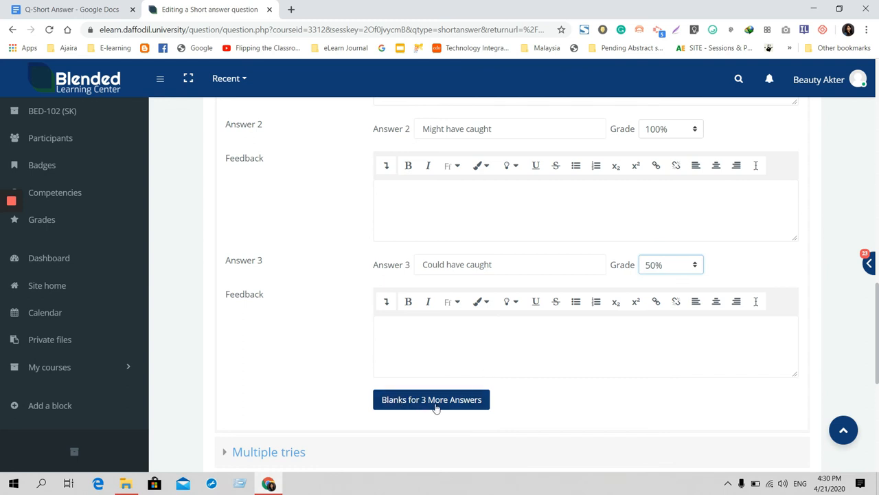
scroll(474, 402, "down", 2)
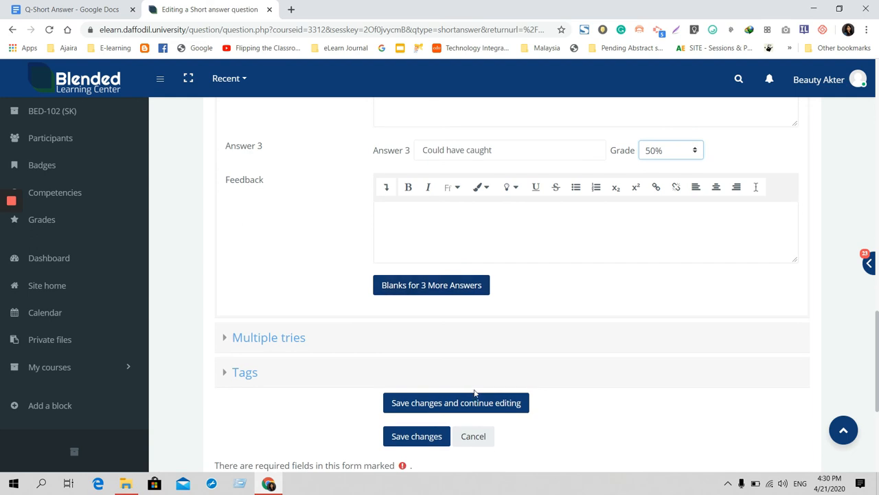
scroll(474, 393, "down", 1)
Save BED4 as question 4 of Quiz-I and preview it as a student sees it
left_click(417, 379)
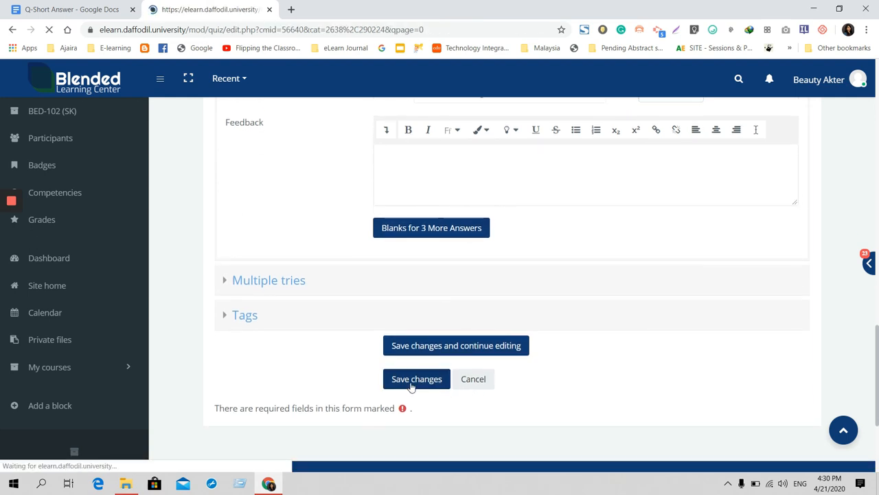
scroll(414, 383, "down", 2)
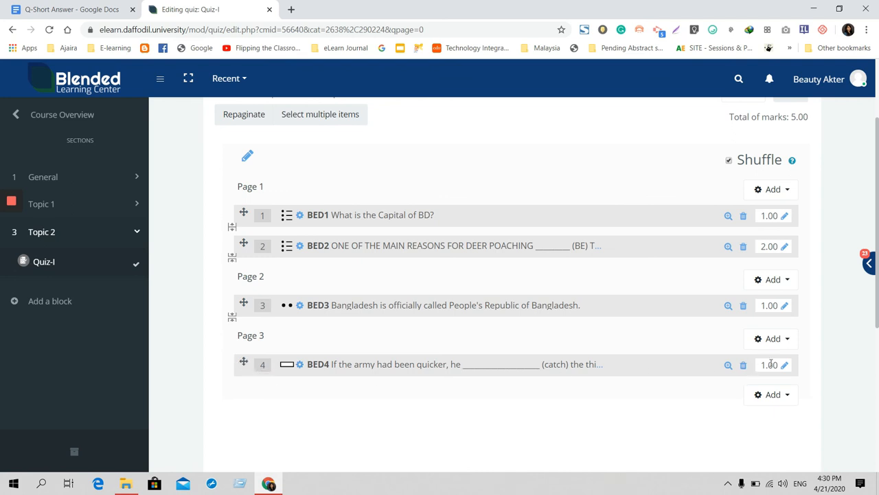
left_click(729, 365)
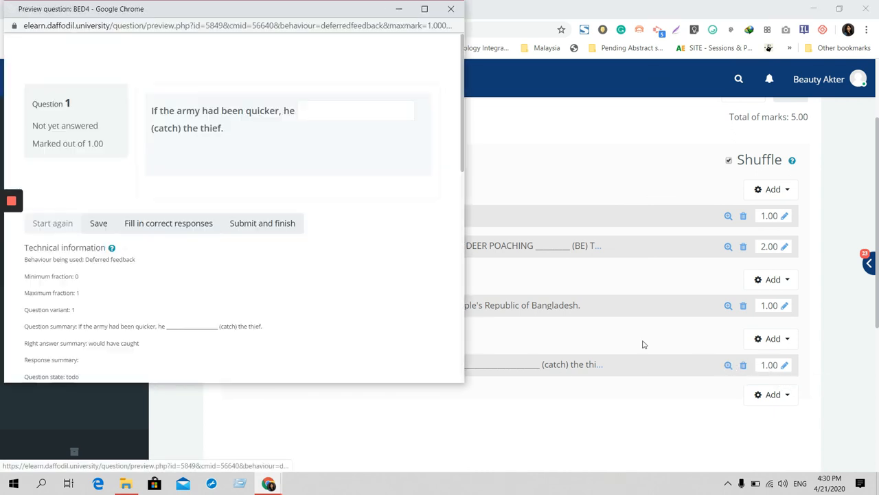
scroll(216, 244, "down", 5)
scroll(215, 245, "down", 2)
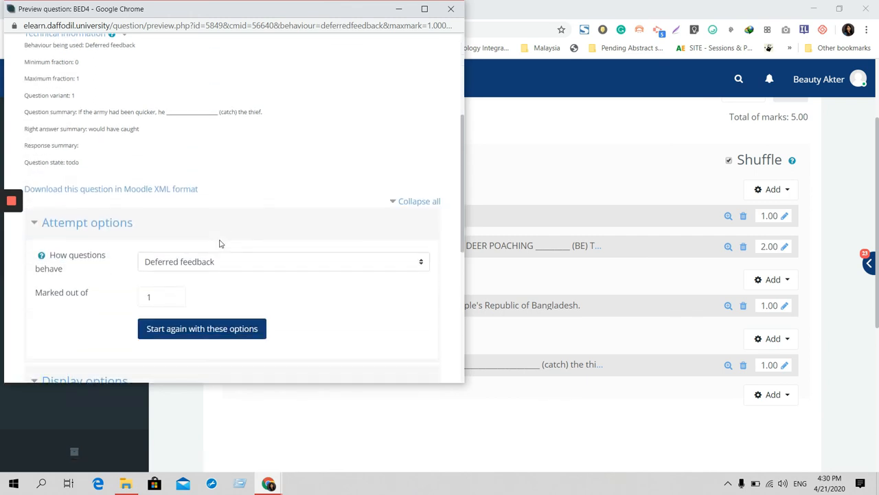
scroll(220, 243, "up", 2)
scroll(223, 242, "up", 3)
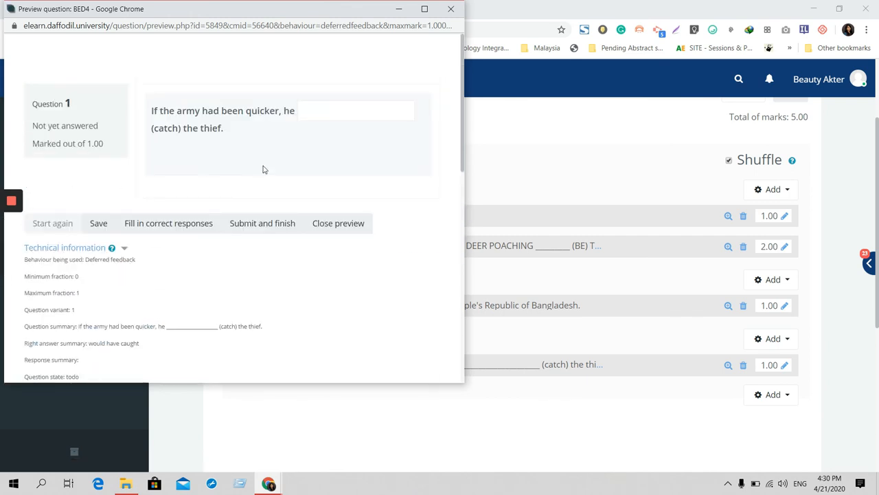
left_click(450, 11)
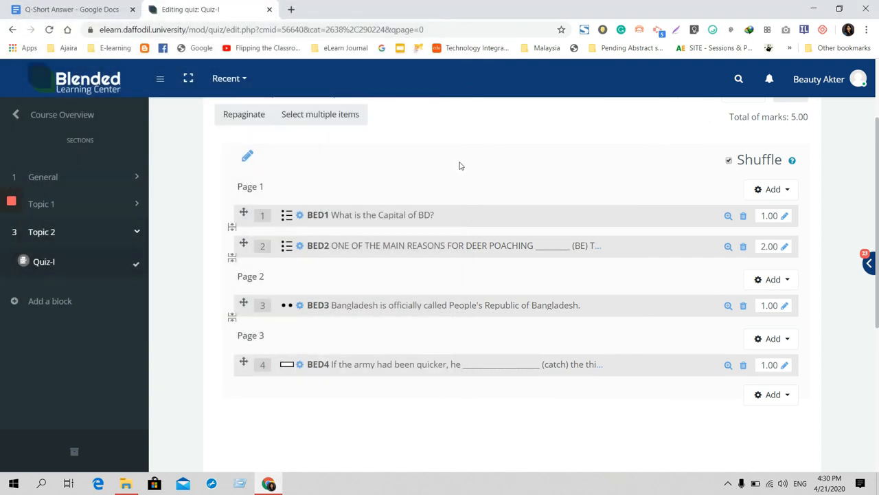